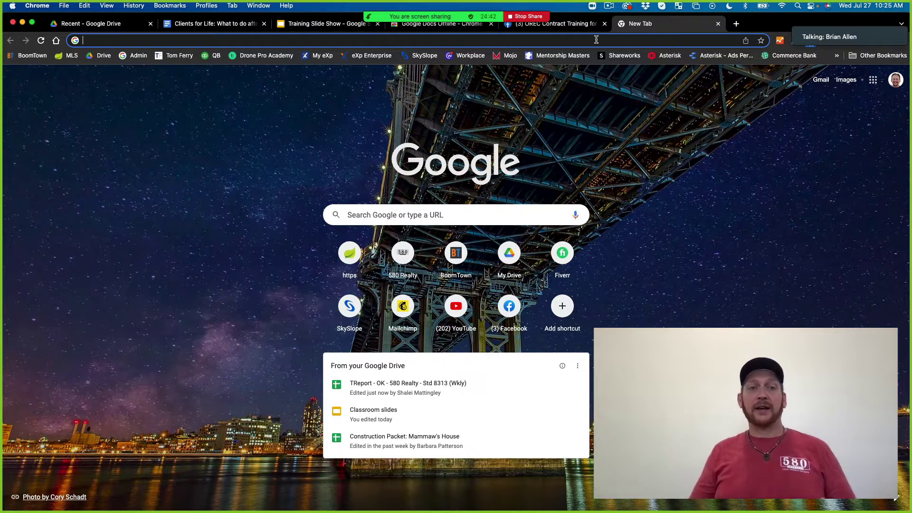
# - Open the Contract Forms and Related Addenda page on the Oklahoma Real Estate Commission website
pyautogui.write('orece')
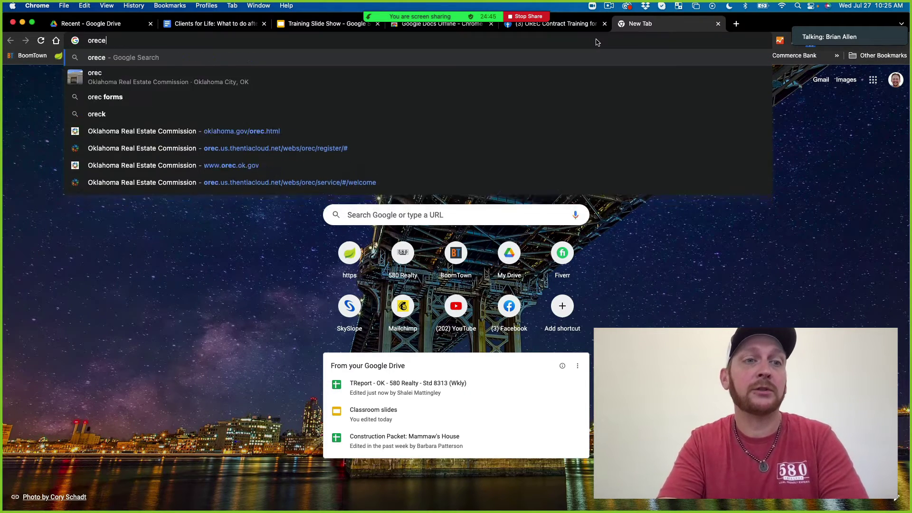
pyautogui.press('Return')
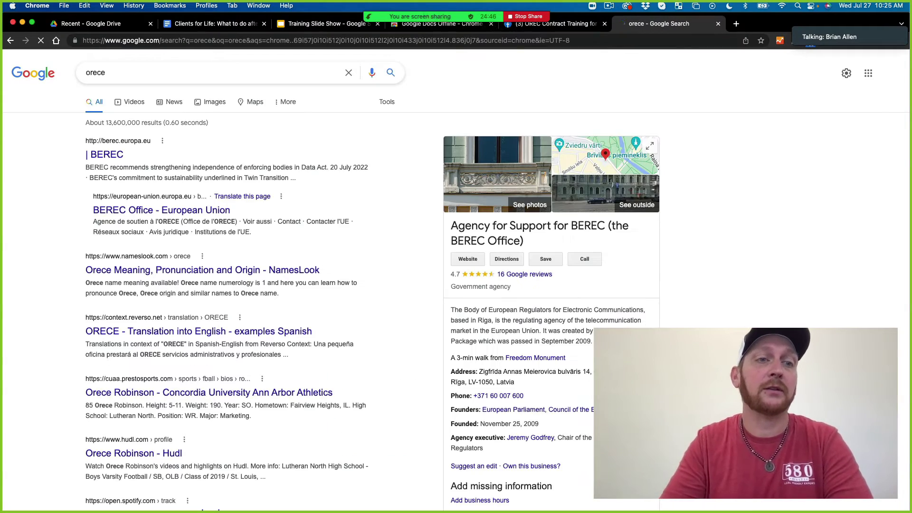
pyautogui.click(166, 43)
pyautogui.write('ore')
pyautogui.press('Return')
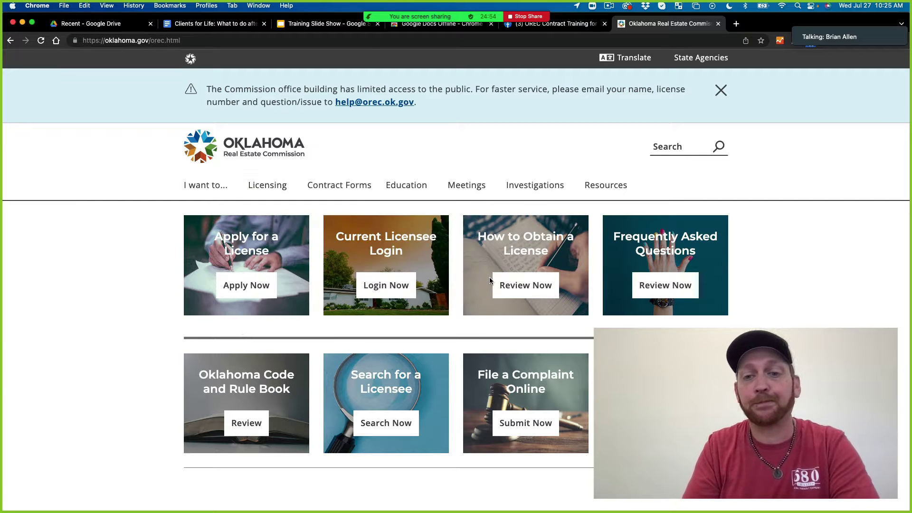
pyautogui.click(339, 184)
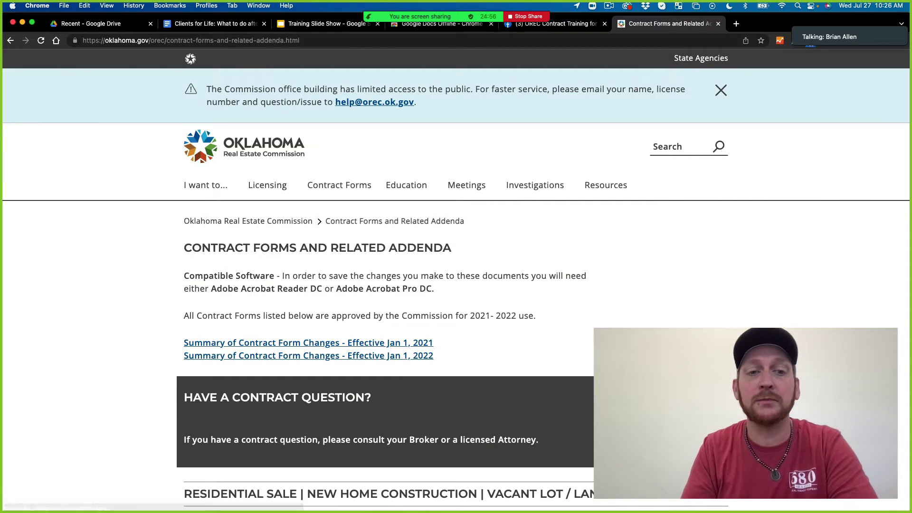
# - Expand the Residential Sale, New Home Construction and Vacant Lot / Land section and open the Residential Sale form
pyautogui.scroll(-5, 596, 312)
pyautogui.click(597, 313)
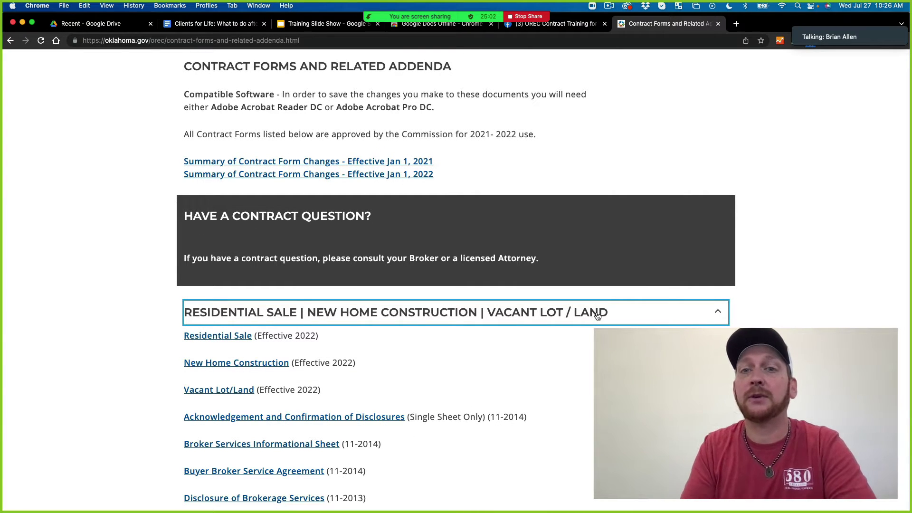
pyautogui.scroll(-4, 597, 315)
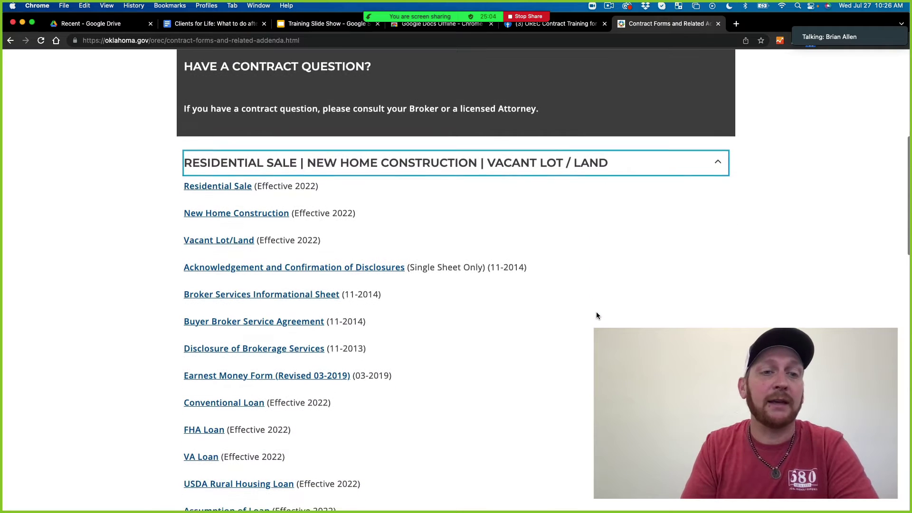
pyautogui.scroll(-1, 597, 316)
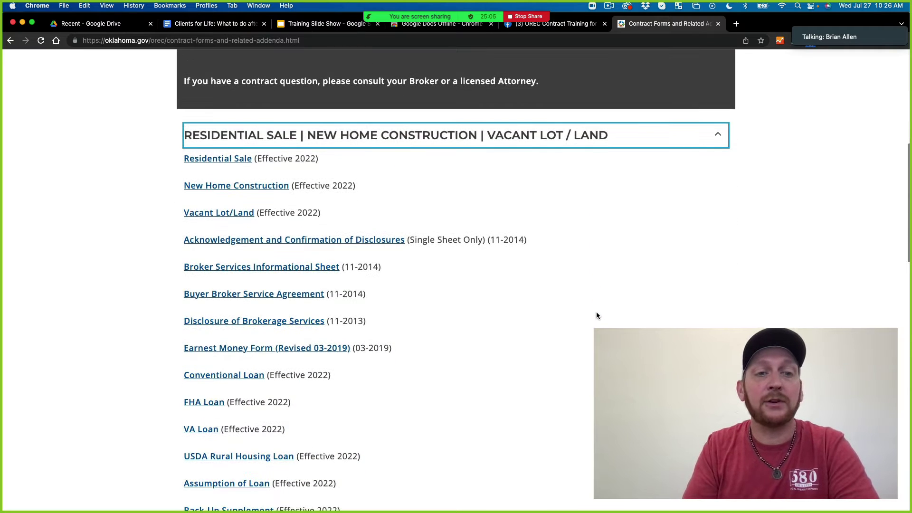
pyautogui.click(232, 160)
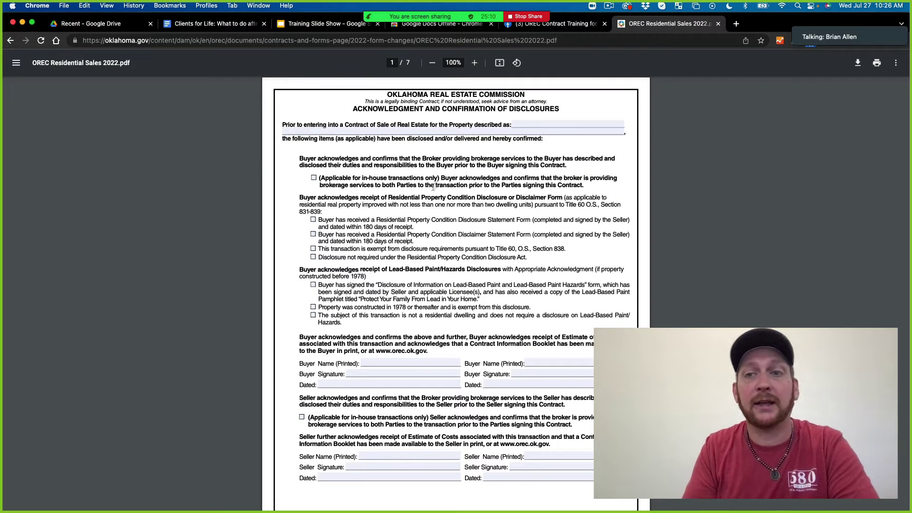
# - Download the residential sale contract PDF to the Desktop as OREC Residential Sales 2022
pyautogui.click(858, 62)
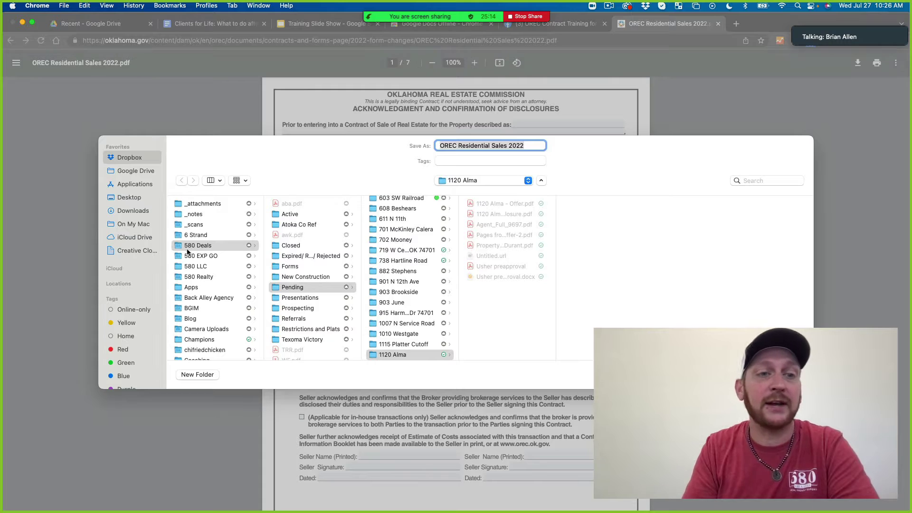
pyautogui.click(138, 197)
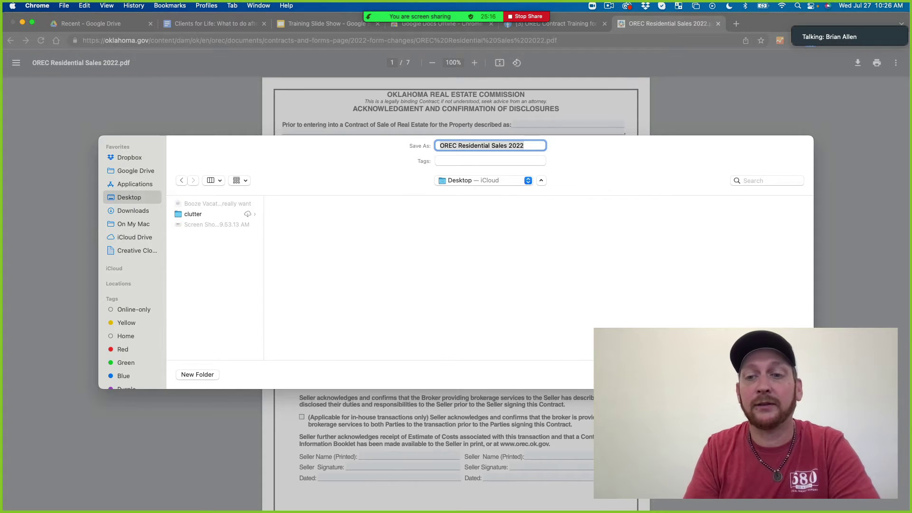
pyautogui.click(786, 374)
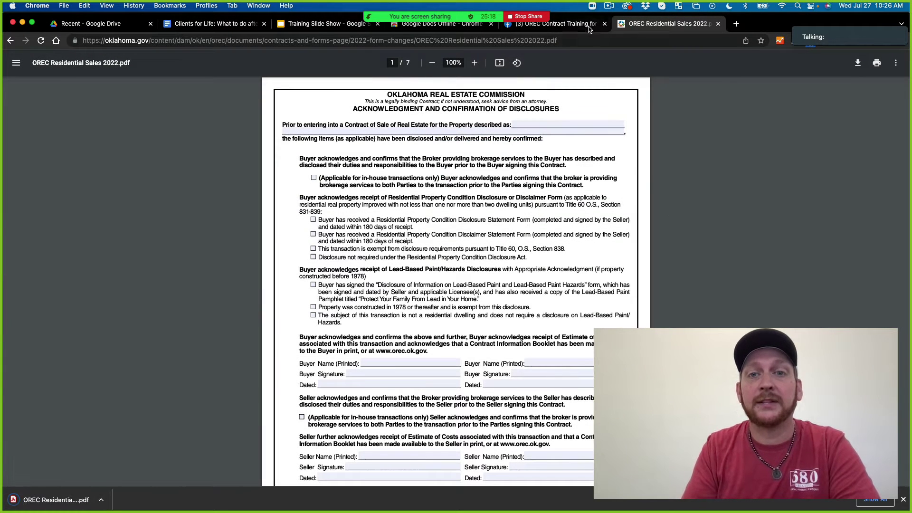
# - Go back to the contract forms list, open Standard Clauses from the Residential Sale section, and save its PDF to the Desktop
pyautogui.click(583, 27)
pyautogui.click(665, 24)
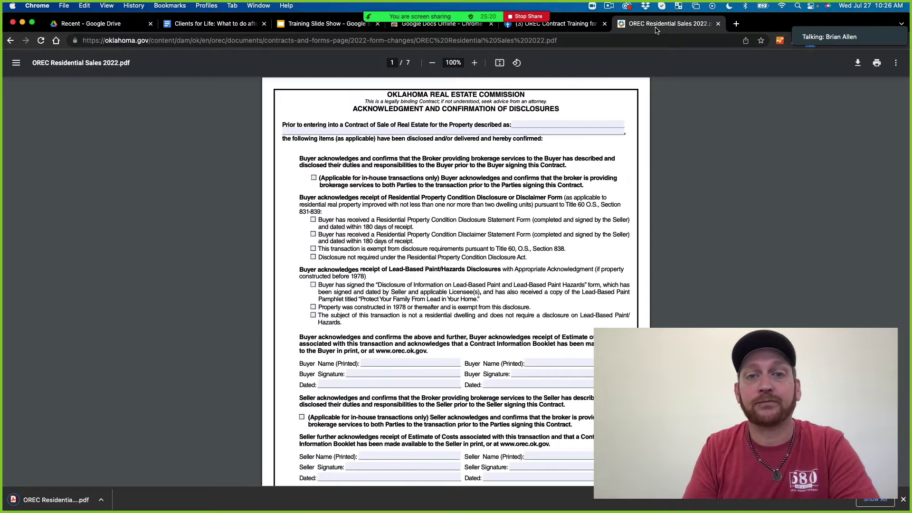
pyautogui.click(10, 40)
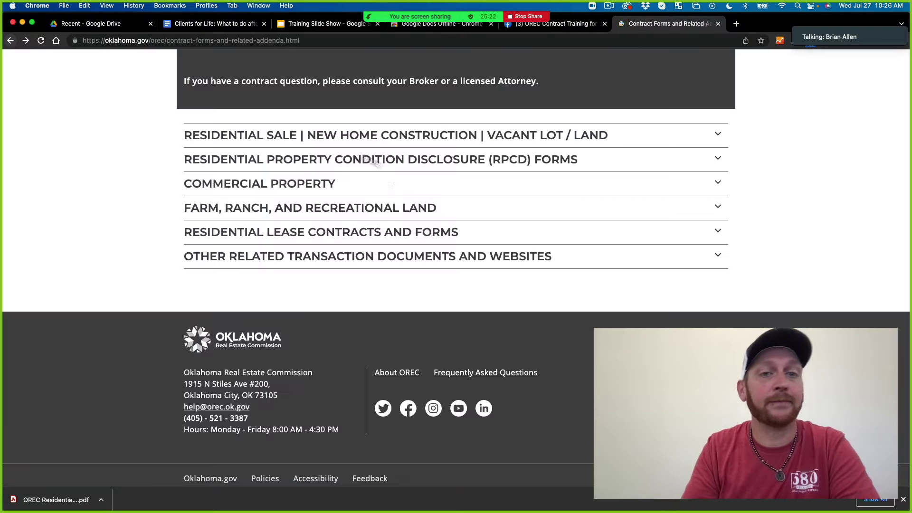
pyautogui.click(397, 136)
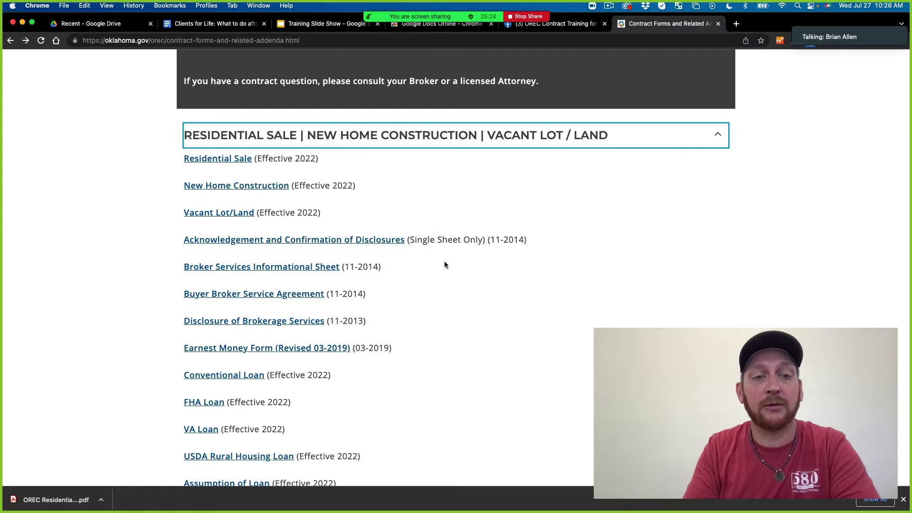
pyautogui.scroll(-5, 443, 262)
pyautogui.scroll(-10, 444, 262)
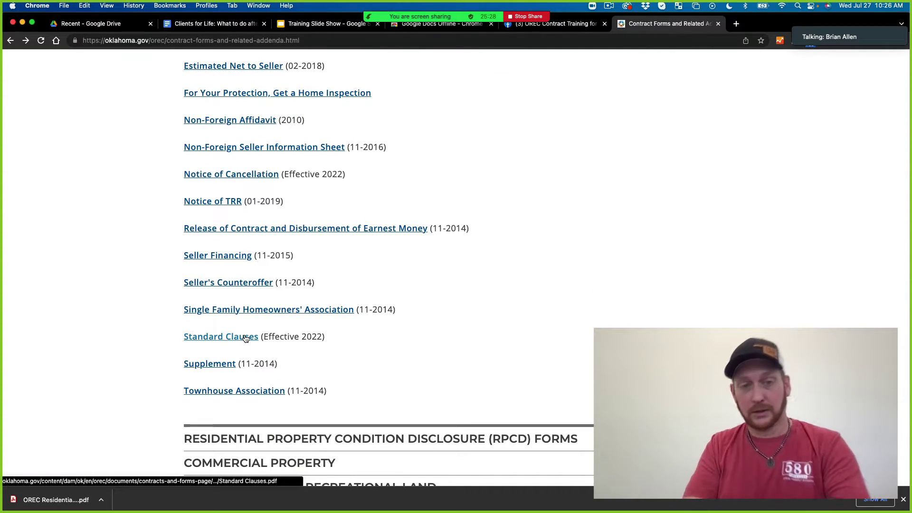
pyautogui.moveTo(327, 335); pyautogui.dragTo(261, 336)
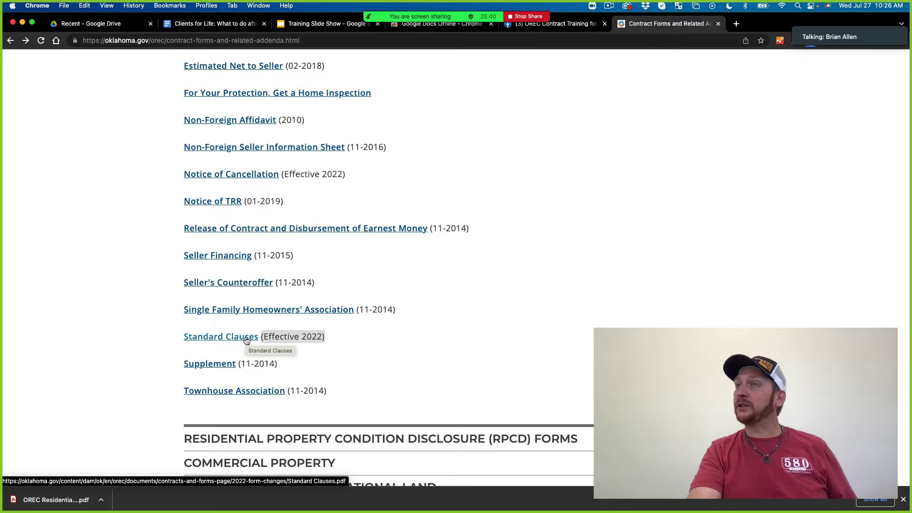
pyautogui.click(246, 338)
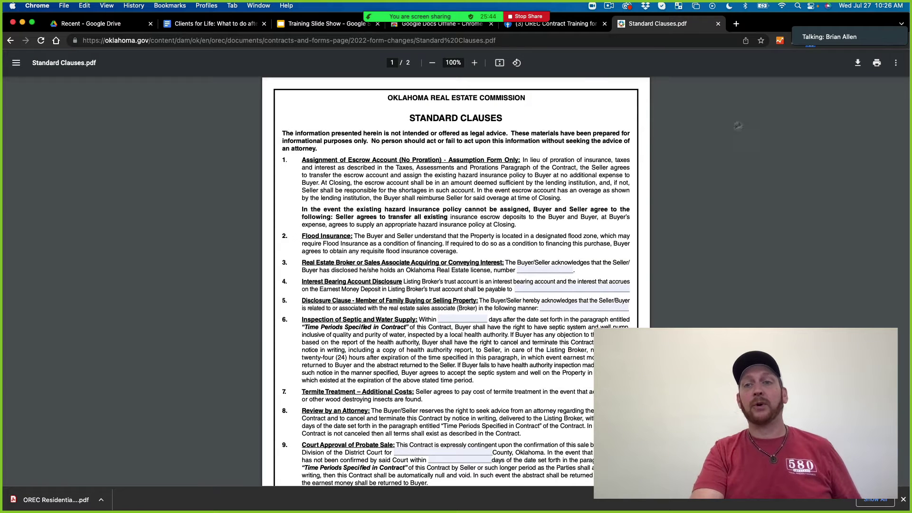
pyautogui.click(858, 64)
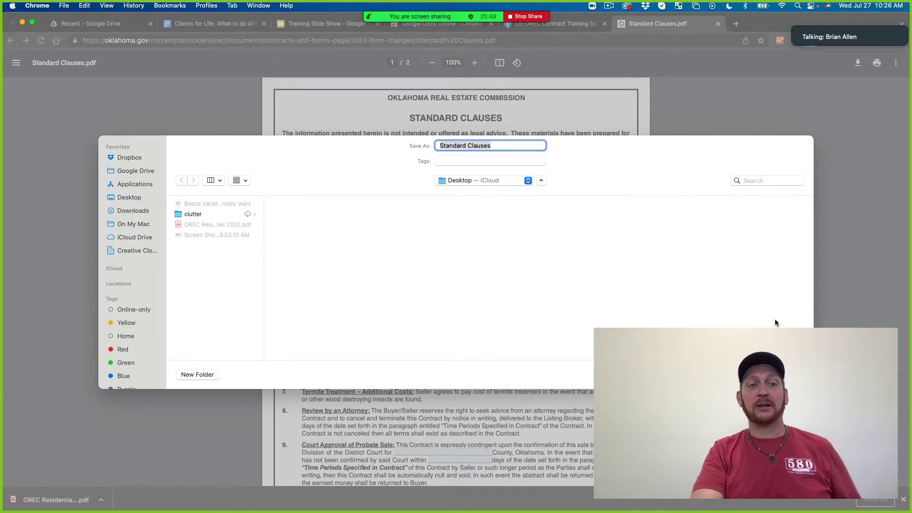
pyautogui.press('Return')
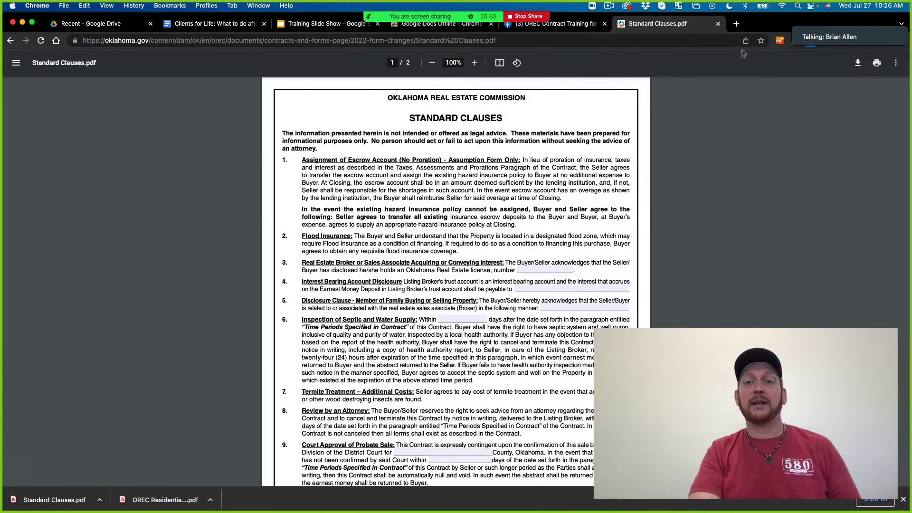
# - Hide the windows covering the desktop and open OREC Residential Sales 2022.pdf in Acrobat Pro DC
pyautogui.press('super+h')
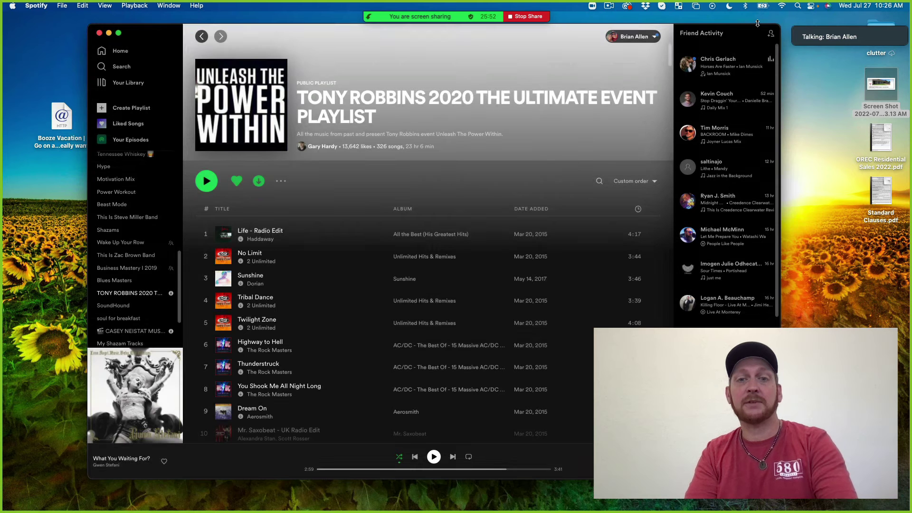
pyautogui.press('super+h')
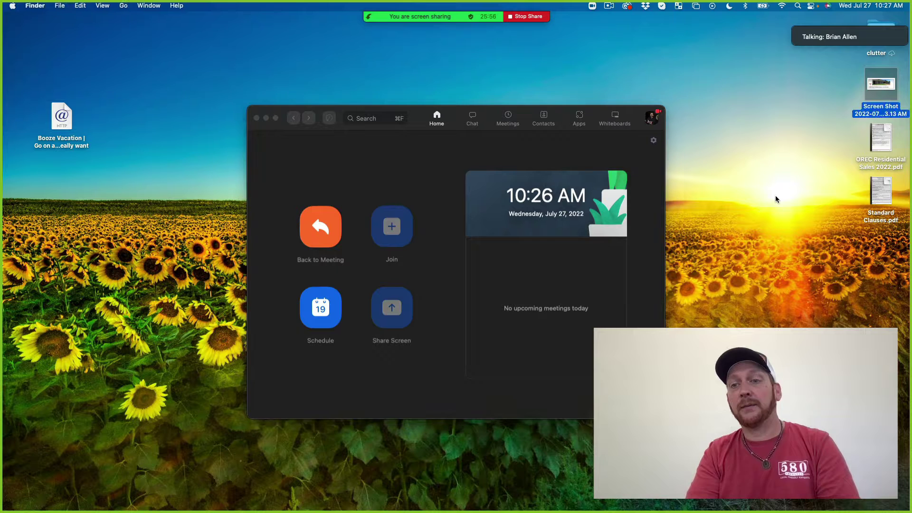
pyautogui.click(881, 179)
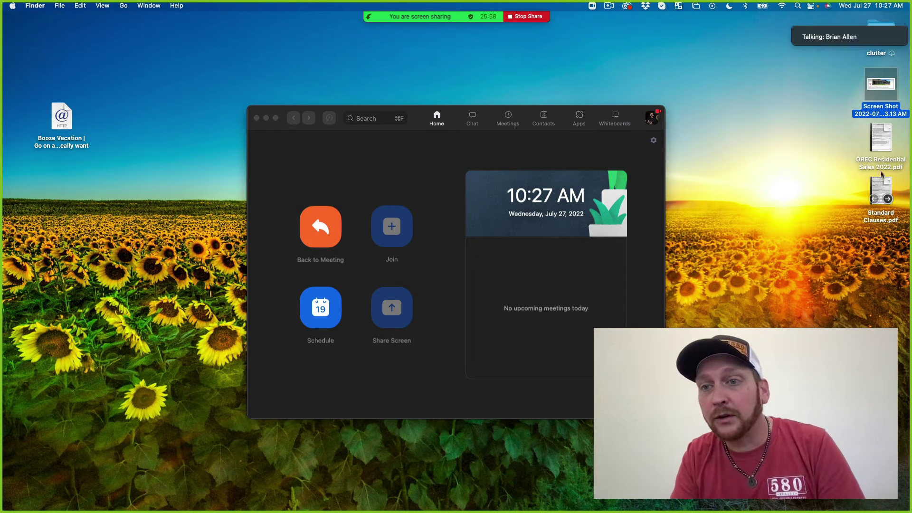
pyautogui.doubleClick(880, 144)
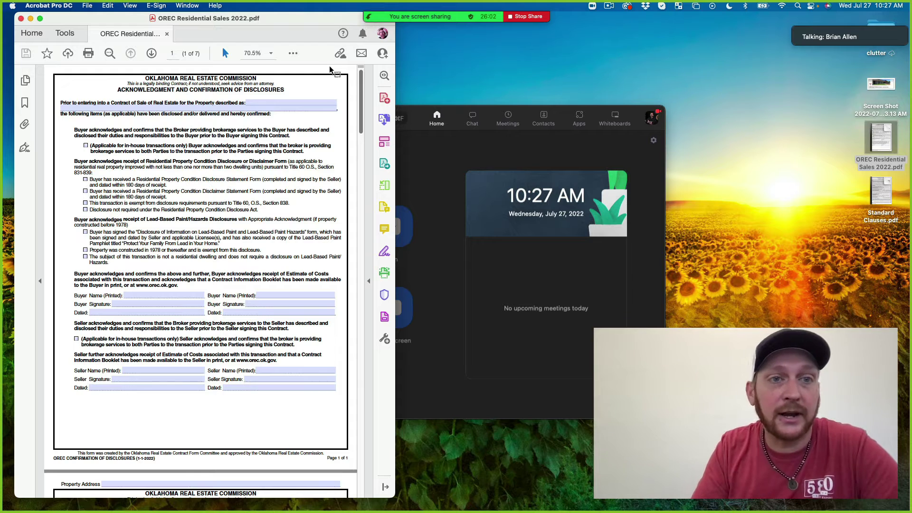
# - Show the residential sale contract in full screen mode and enlarge the page to fill the screen width
pyautogui.click(128, 5)
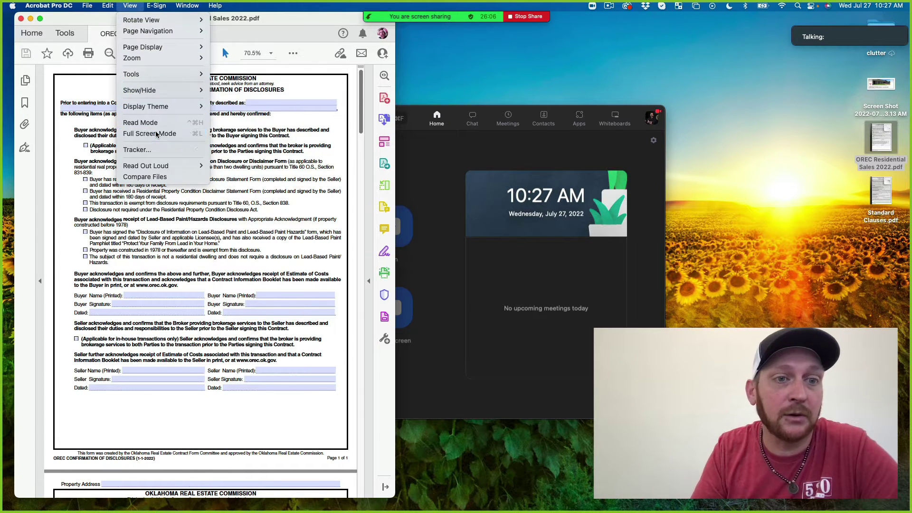
pyautogui.click(209, 164)
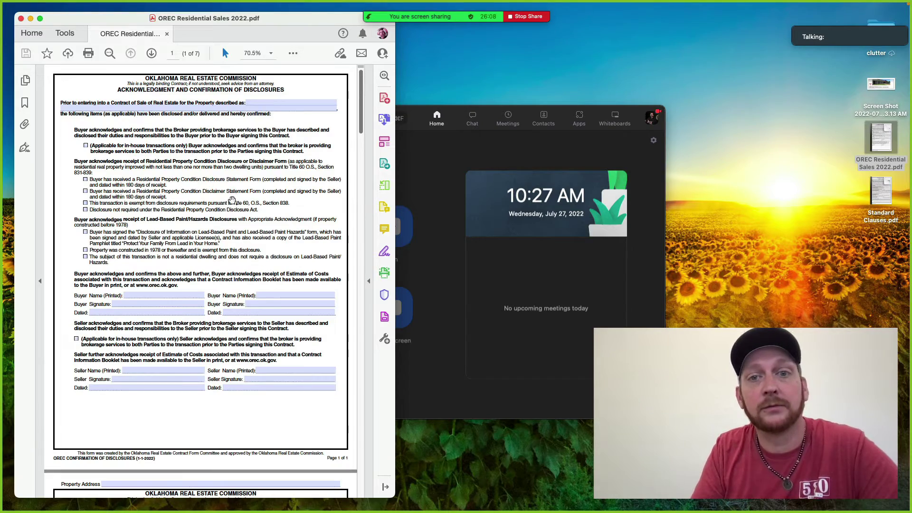
pyautogui.press('super+l')
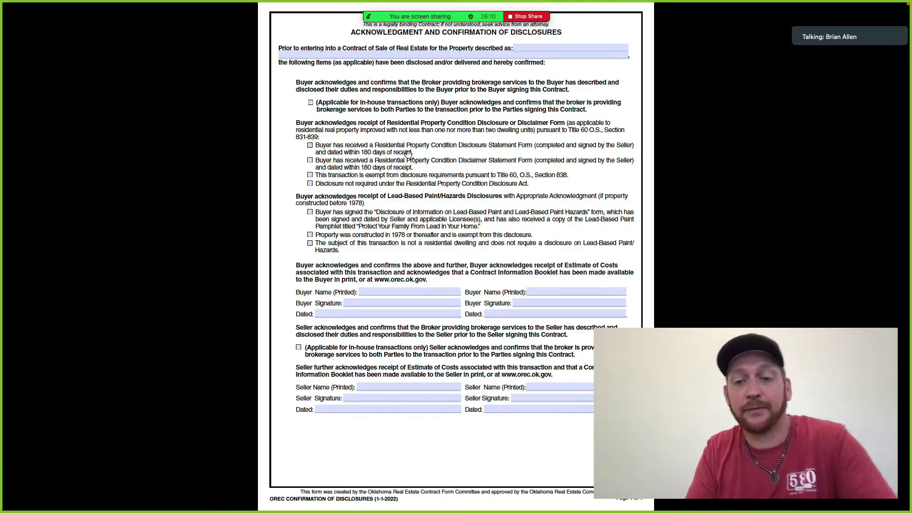
pyautogui.hotkey('ctrl', '2')
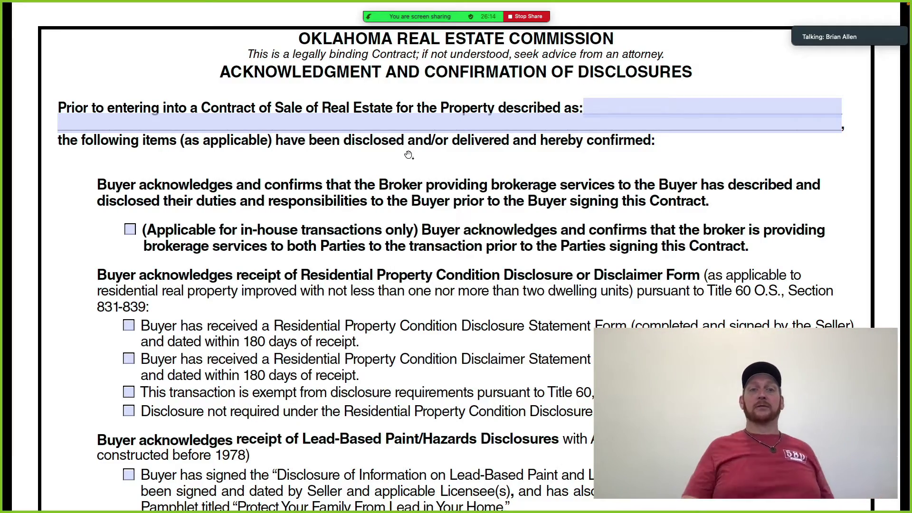
# - Look through the residential sale contract's pages, from the disclosures form and contract documents to the numbered contract paragraphs
pyautogui.scroll(-2, 409, 155)
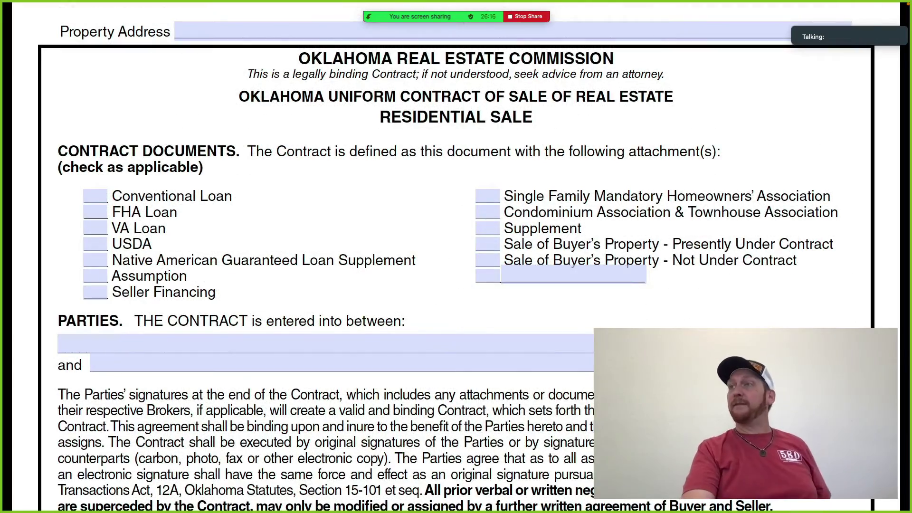
pyautogui.scroll(-15, 456, 266)
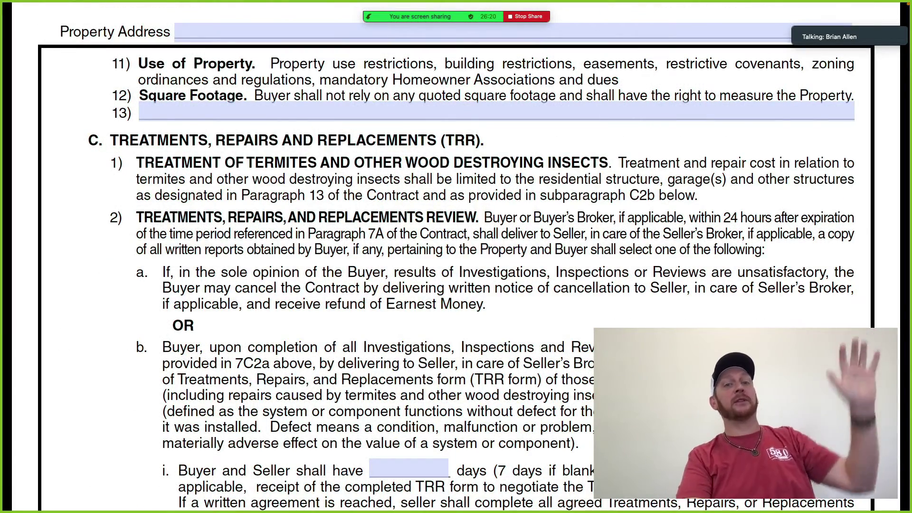
pyautogui.scroll(-10, 456, 266)
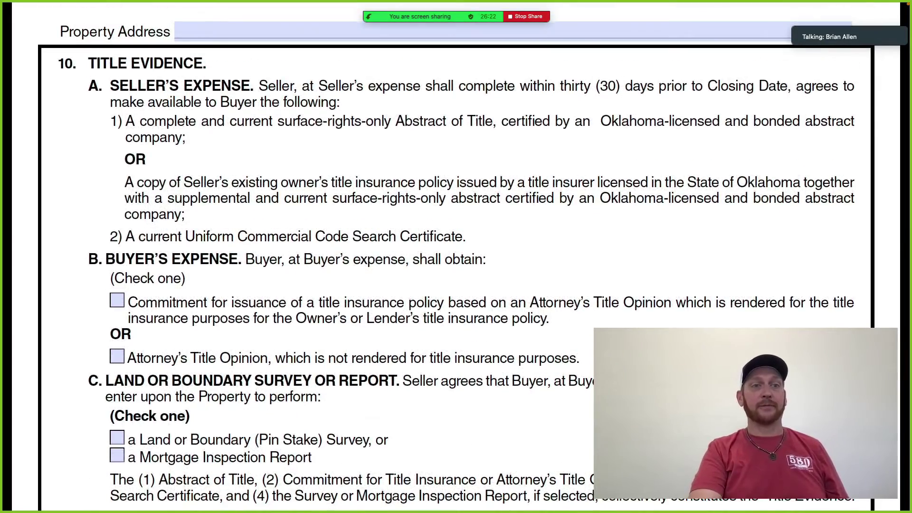
pyautogui.scroll(20, 456, 266)
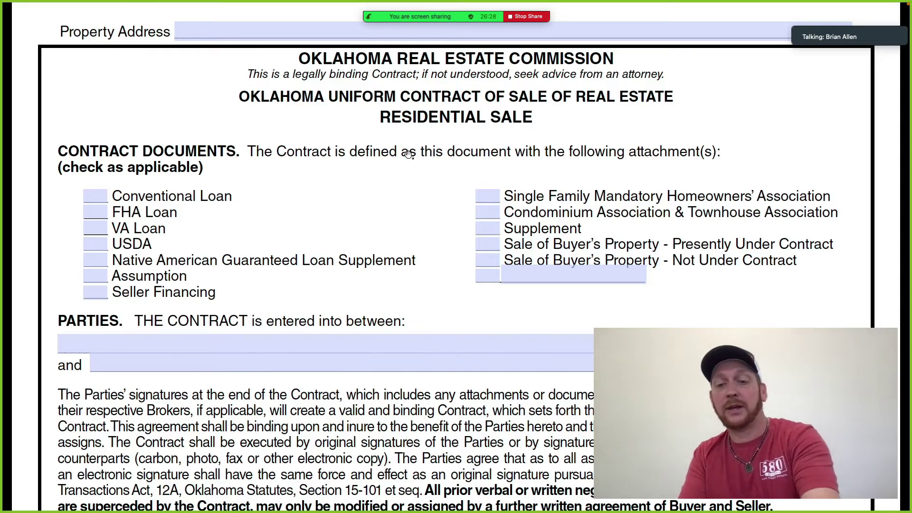
pyautogui.scroll(-2, 408, 155)
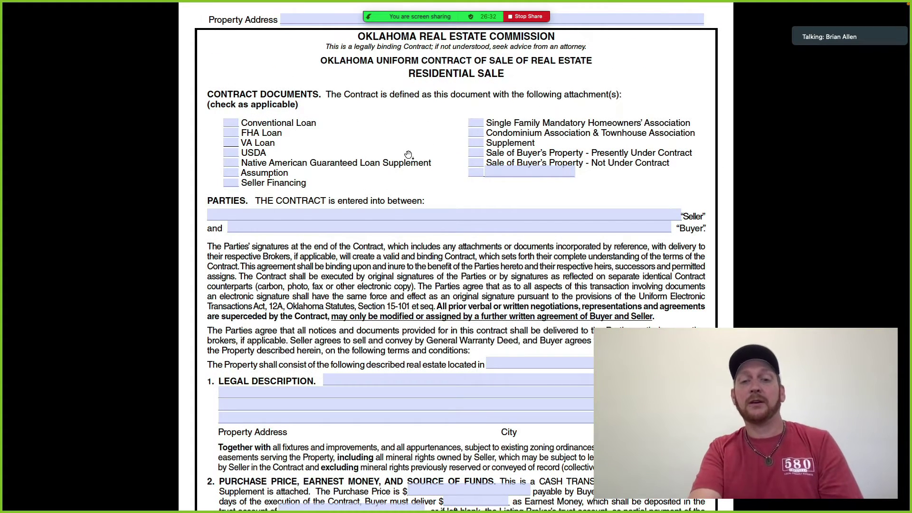
pyautogui.scroll(-2, 408, 154)
pyautogui.scroll(-15, 455, 257)
# - Enter "AS-IS - seller not requesting repairs." on the first line of paragraph 13, Additional Provisions, and replace "seller" with "buyer"
pyautogui.scroll(-20, 456, 257)
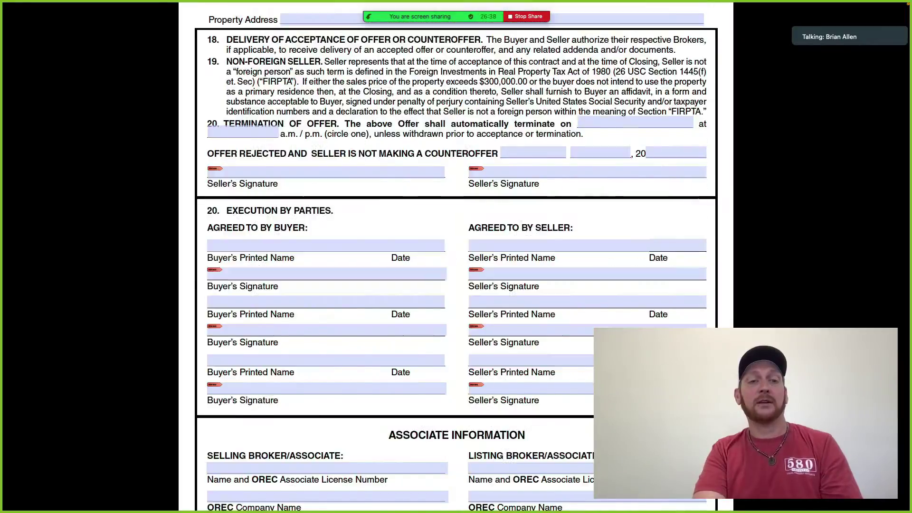
pyautogui.scroll(10, 456, 257)
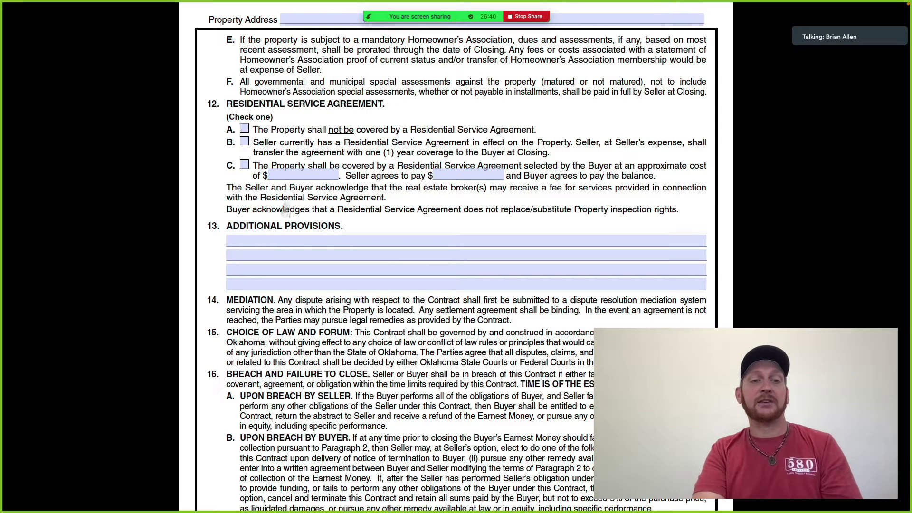
pyautogui.click(279, 243)
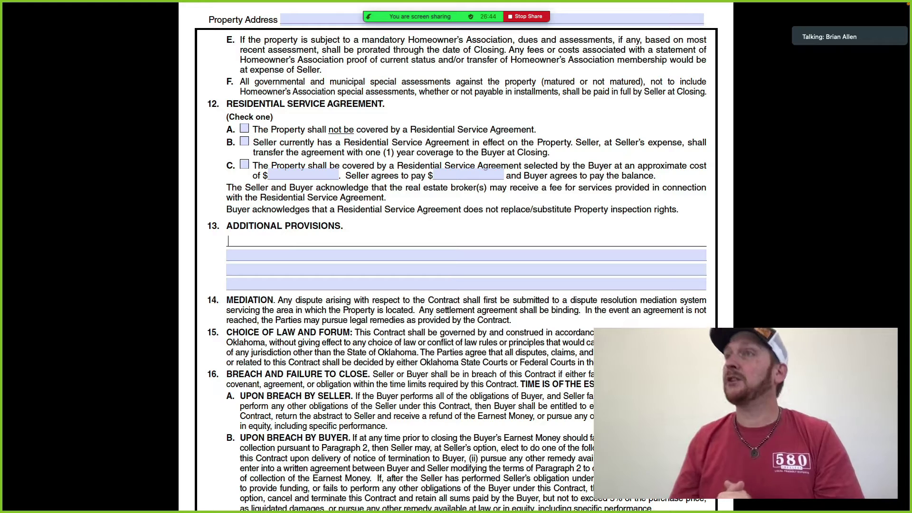
pyautogui.write('AS-IS')
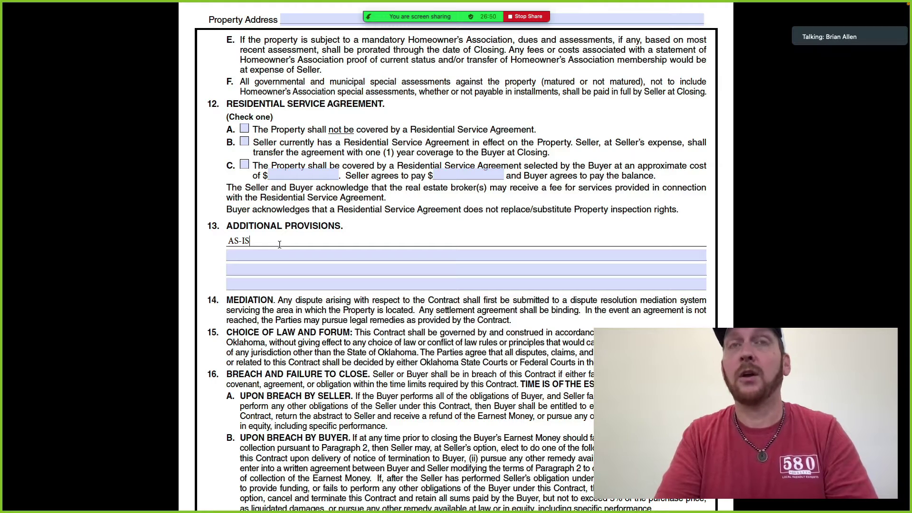
pyautogui.write(' -  seller ')
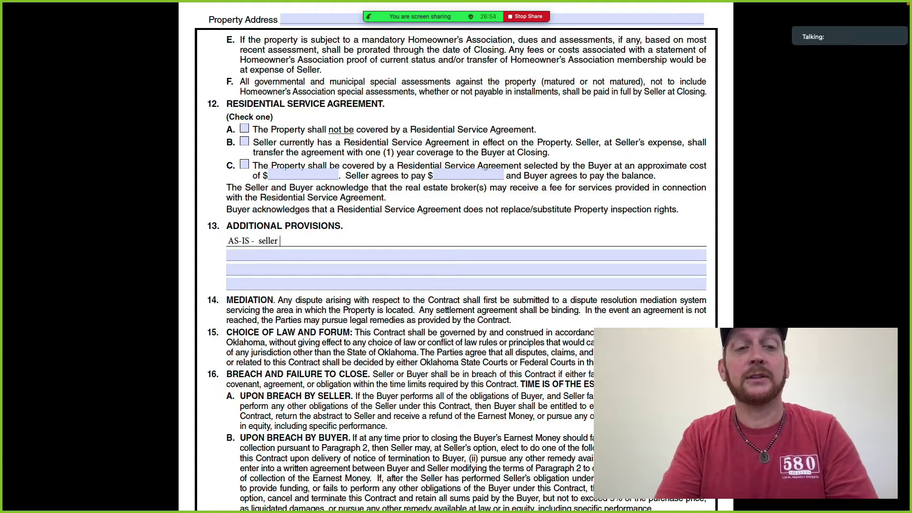
pyautogui.write('not reques')
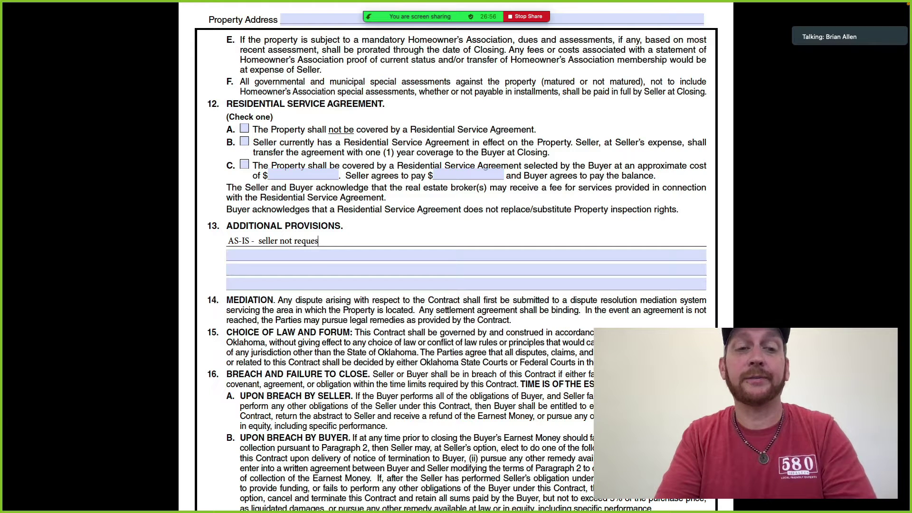
pyautogui.write('ting repairs.')
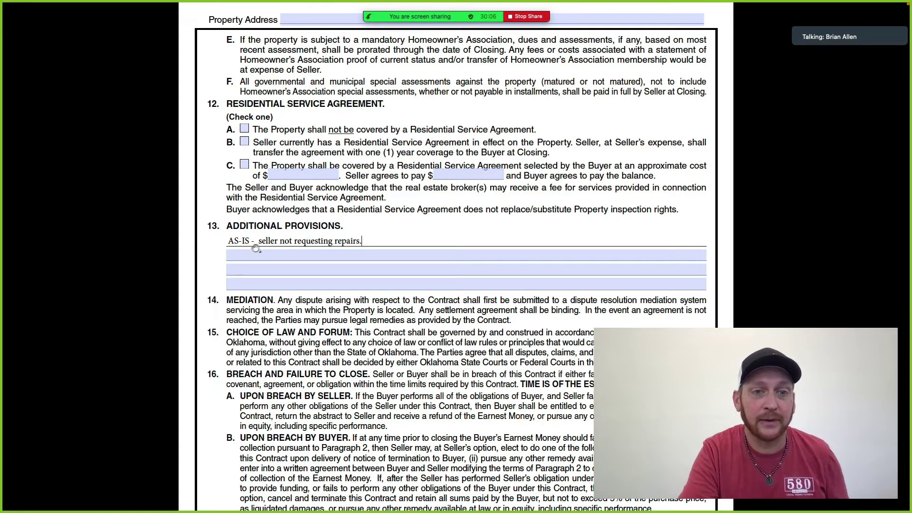
pyautogui.moveTo(259, 241); pyautogui.dragTo(279, 241)
pyautogui.write('buyer')
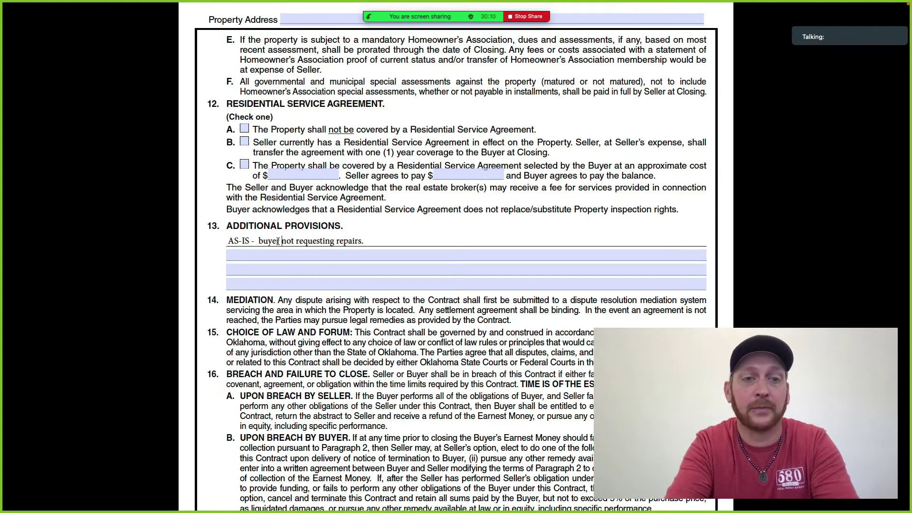
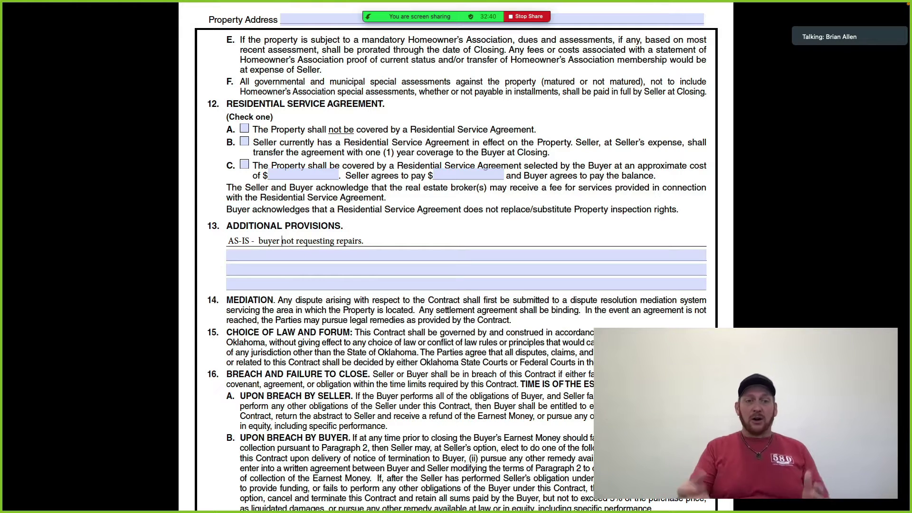
# - Go back through the contract to paragraph 7, Investigations, Inspections and Reviews, and examine the inspection period and list of permitted inspections
pyautogui.scroll(-3, 456, 257)
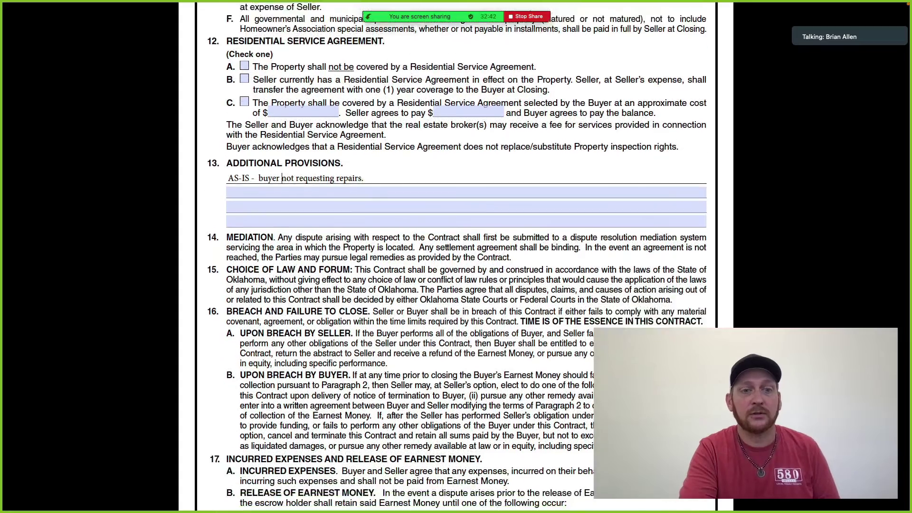
pyautogui.scroll(-10, 456, 256)
pyautogui.scroll(20, 456, 256)
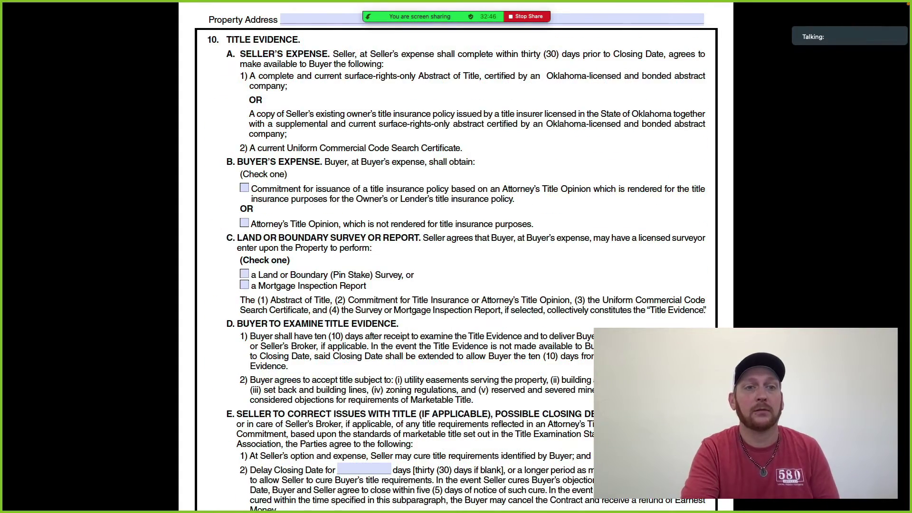
pyautogui.scroll(15, 456, 257)
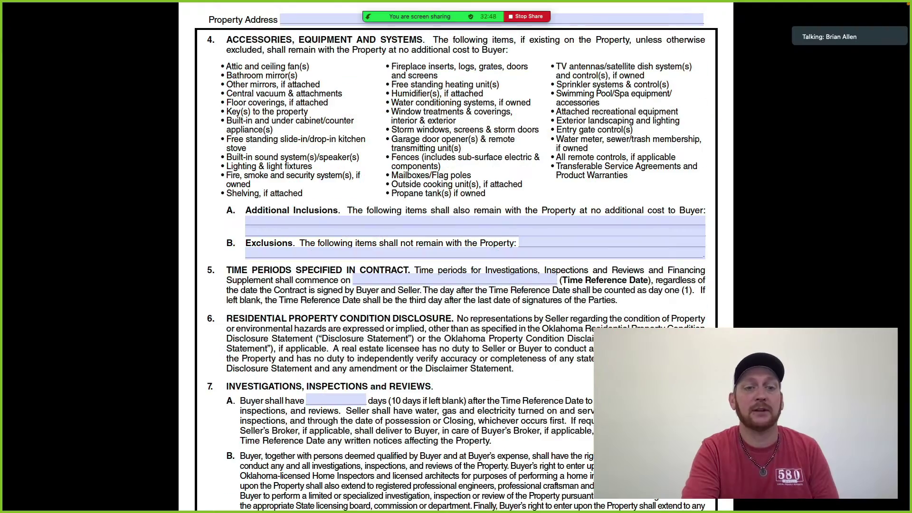
pyautogui.scroll(-3, 457, 256)
pyautogui.scroll(-4, 456, 256)
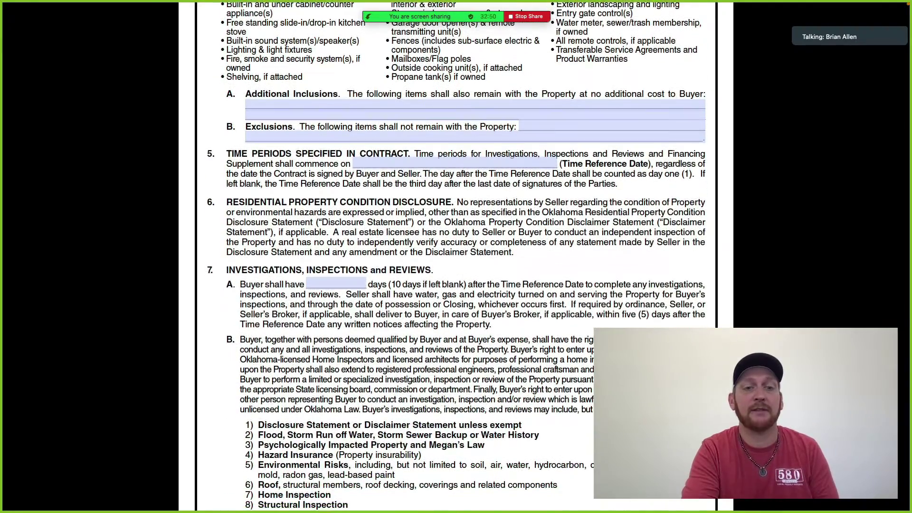
pyautogui.scroll(-2, 456, 257)
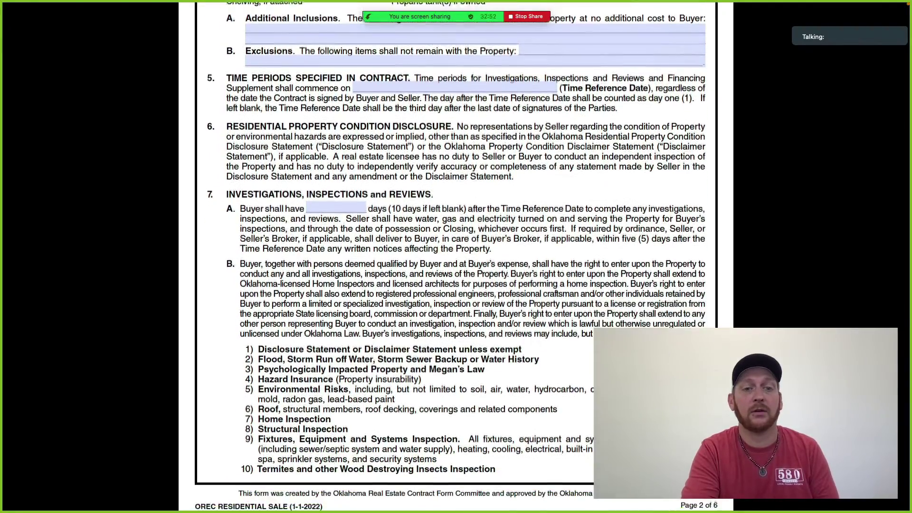